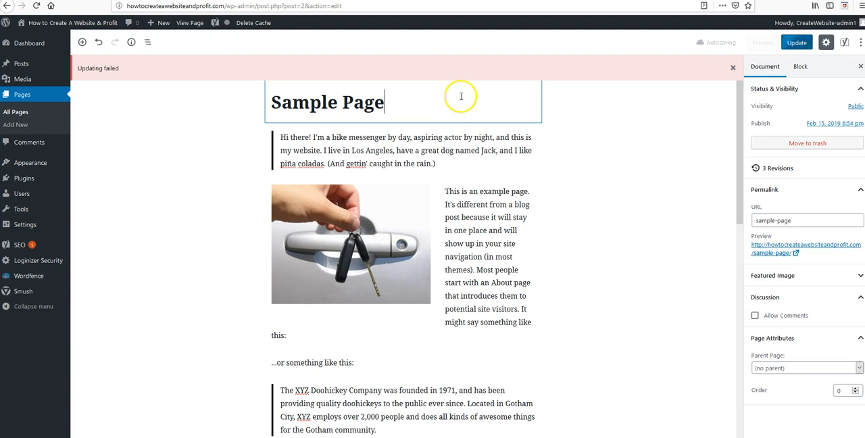
Look through the Sample Page's blocks from the title and quote down to the final image and the Yoast SEO section
click(404, 129)
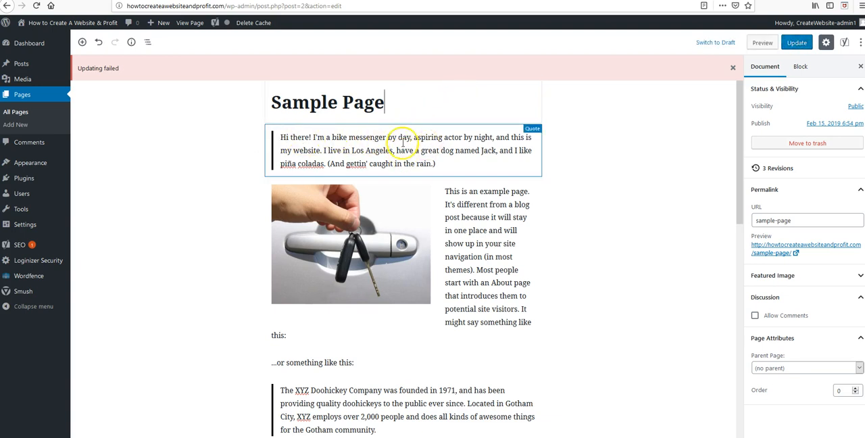
click(518, 203)
scroll(458, 265, down, 3)
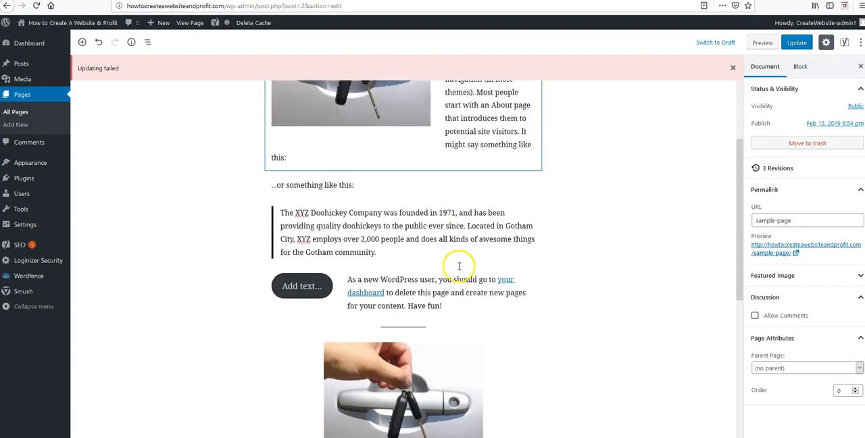
scroll(459, 266, up, 2)
scroll(567, 271, up, 1)
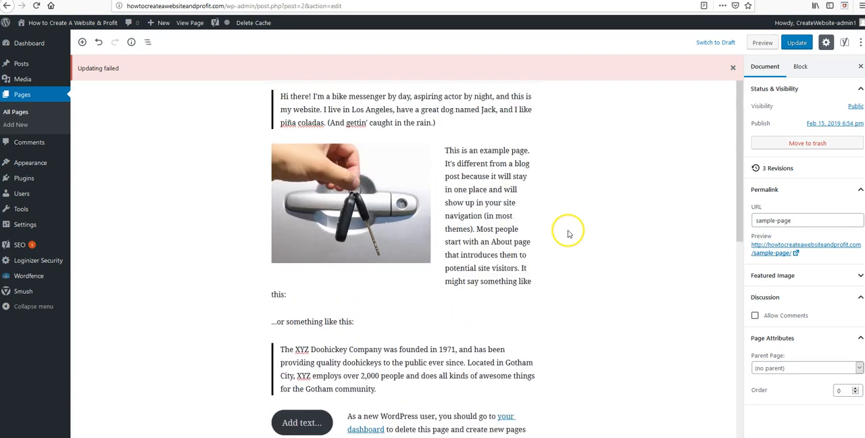
scroll(567, 233, up, 1)
scroll(513, 236, down, 3)
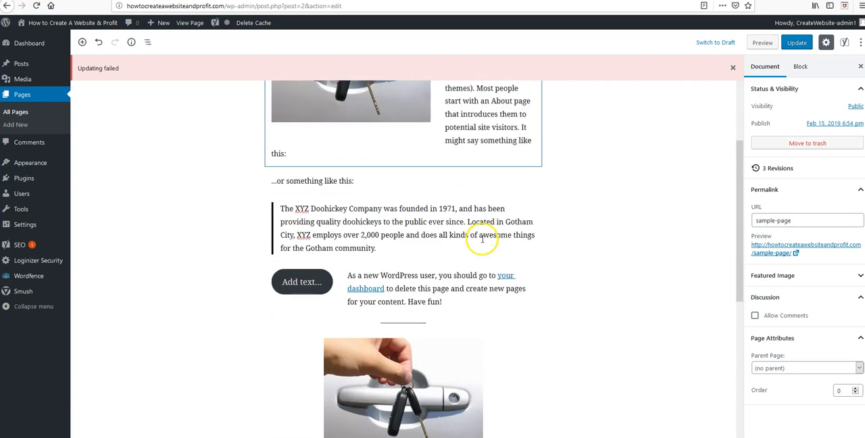
scroll(521, 250, down, 4)
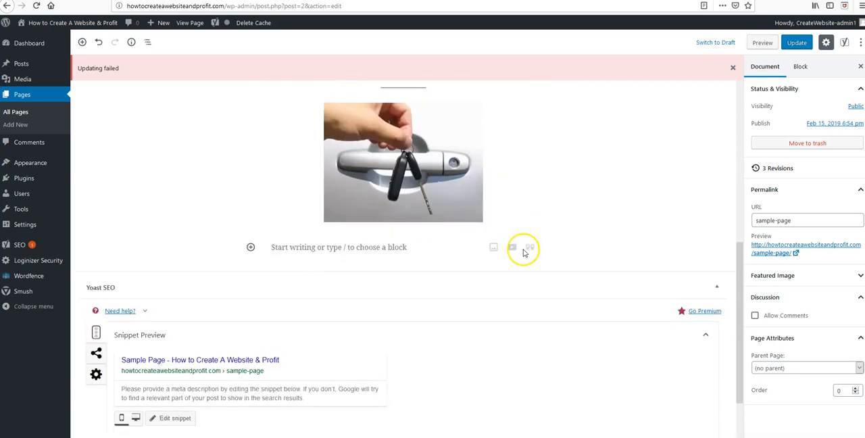
scroll(522, 236, up, 3)
scroll(331, 284, up, 2)
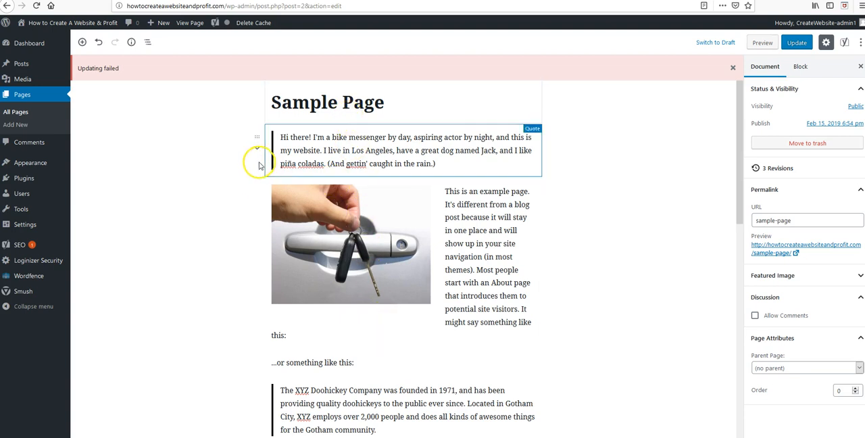
Move the "This is an example page" paragraph up above the image, and move the first quote down below that paragraph
click(257, 184)
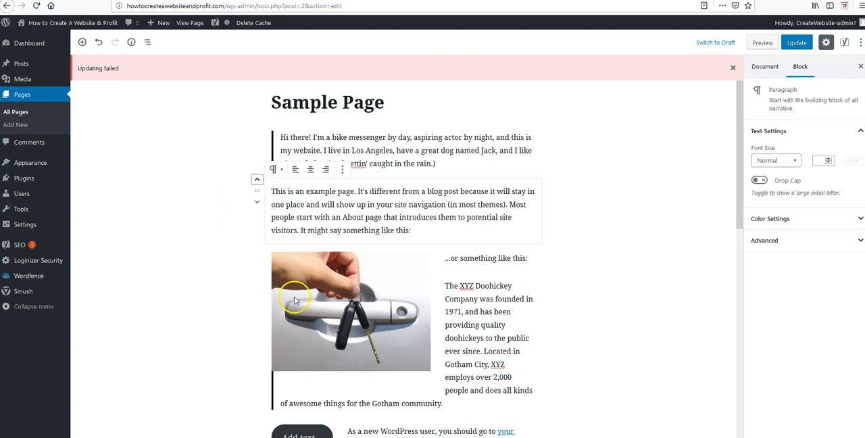
click(600, 218)
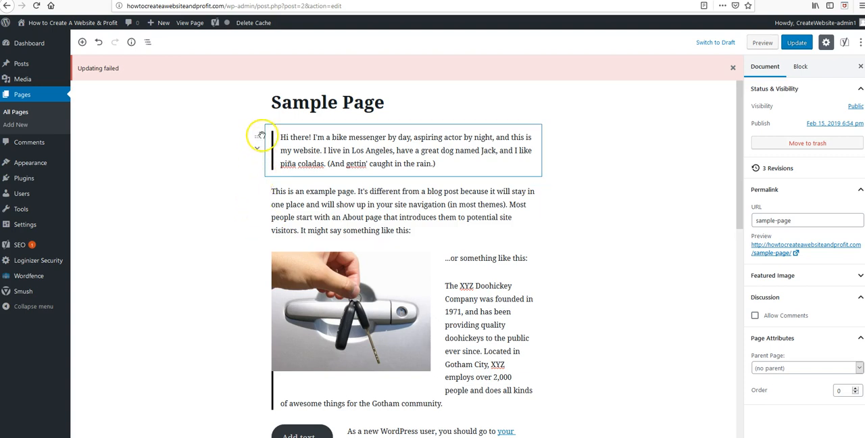
click(257, 149)
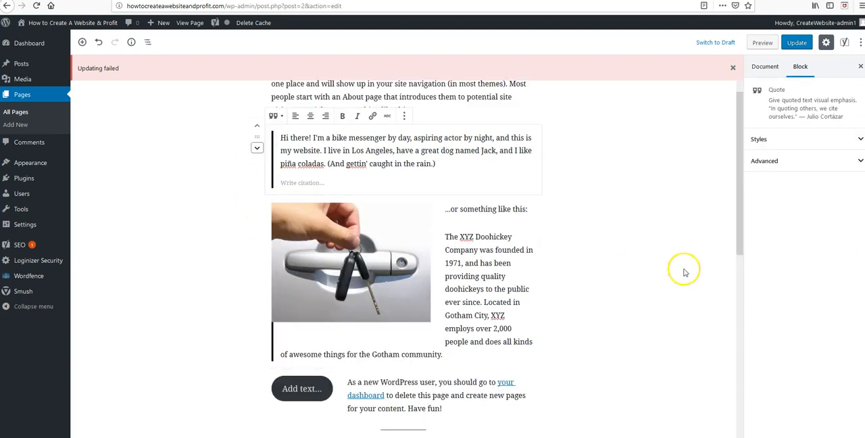
scroll(648, 267, up, 2)
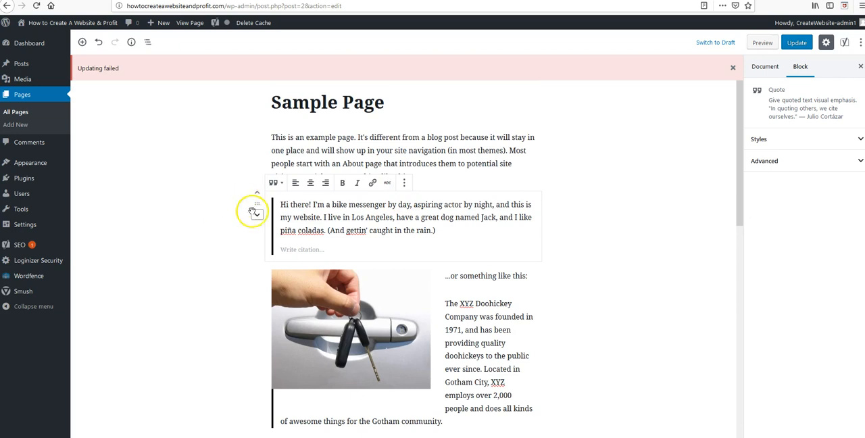
Move the "...or something like this:" paragraph above the image, and the "This is an example page" paragraph down below the image
click(257, 264)
click(257, 250)
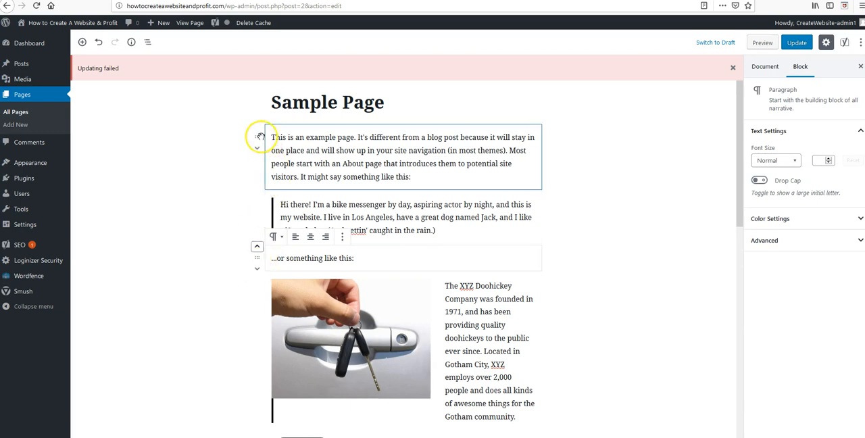
click(256, 150)
click(257, 150)
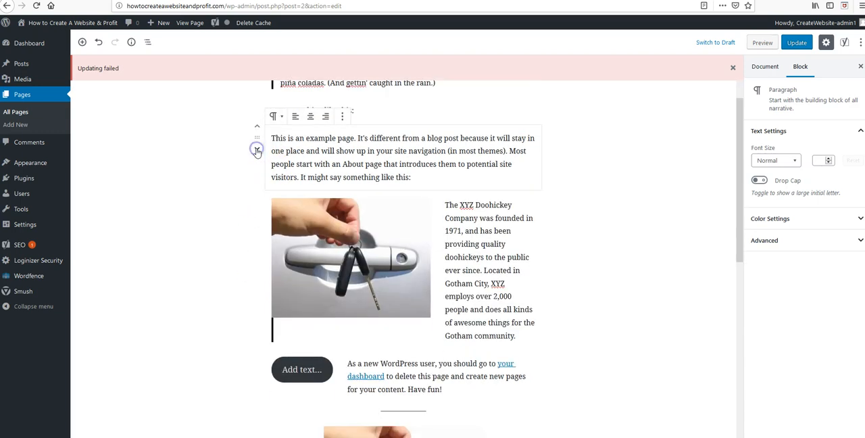
click(256, 150)
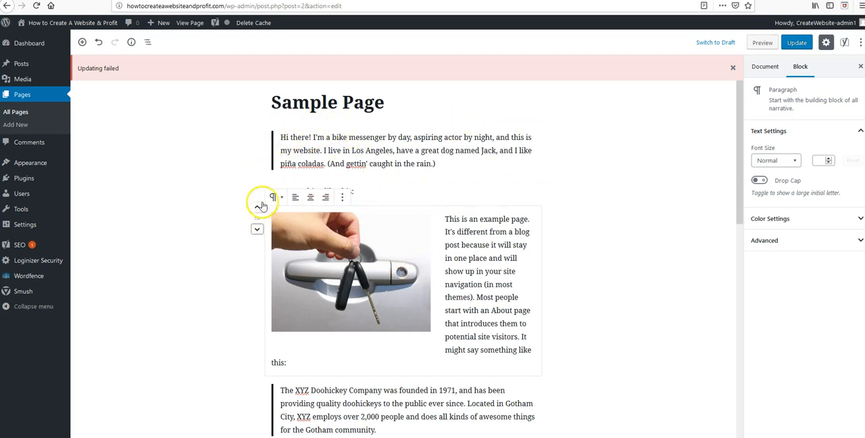
scroll(428, 180, down, 3)
scroll(395, 201, up, 1)
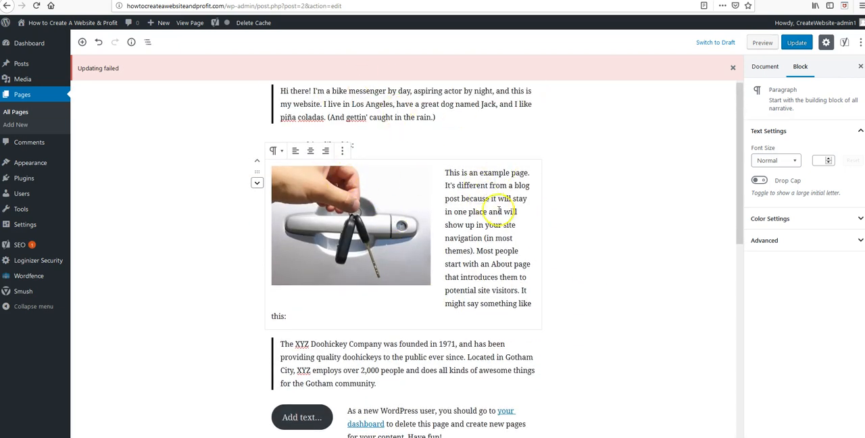
scroll(366, 160, up, 1)
scroll(491, 187, down, 4)
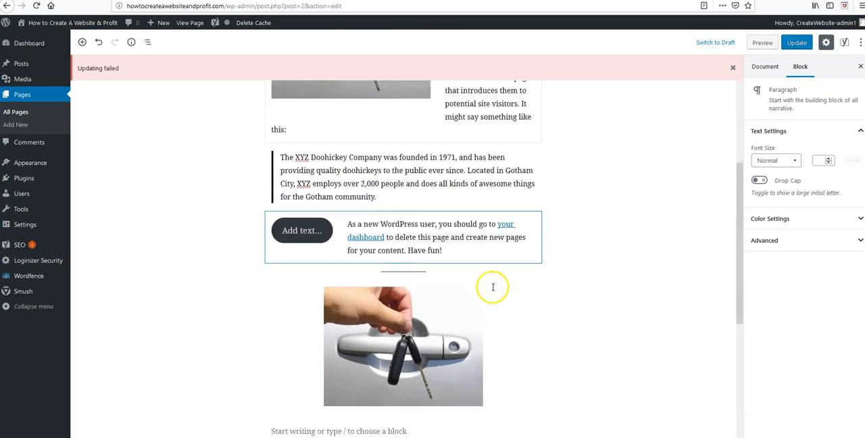
scroll(459, 310, down, 2)
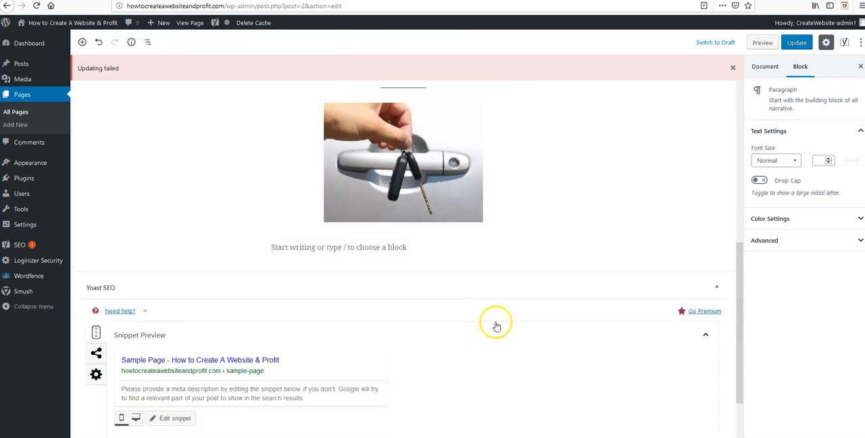
scroll(179, 314, up, 6)
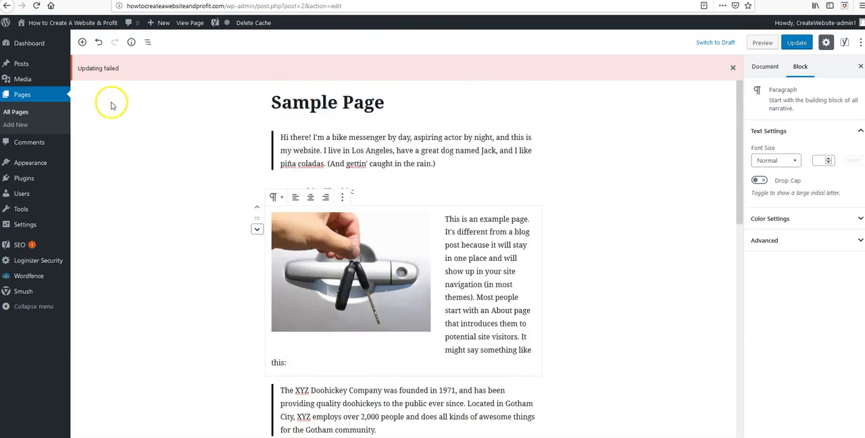
Browse the common blocks and add a List block at the end of the page content
mouse_move(81, 44)
click(120, 120)
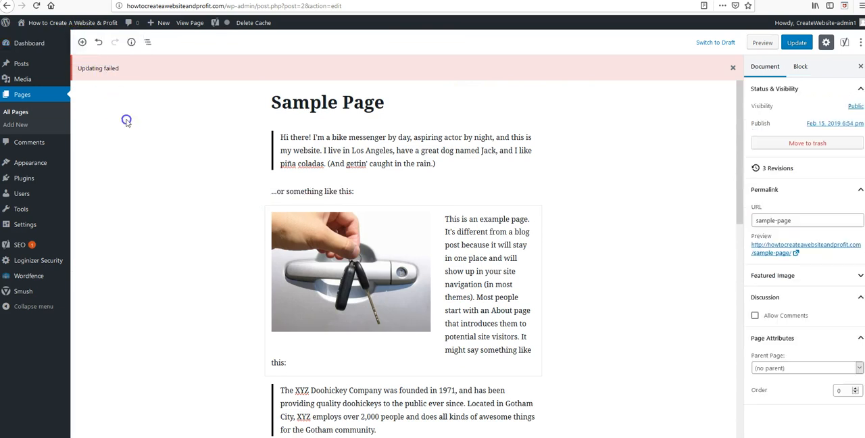
click(82, 42)
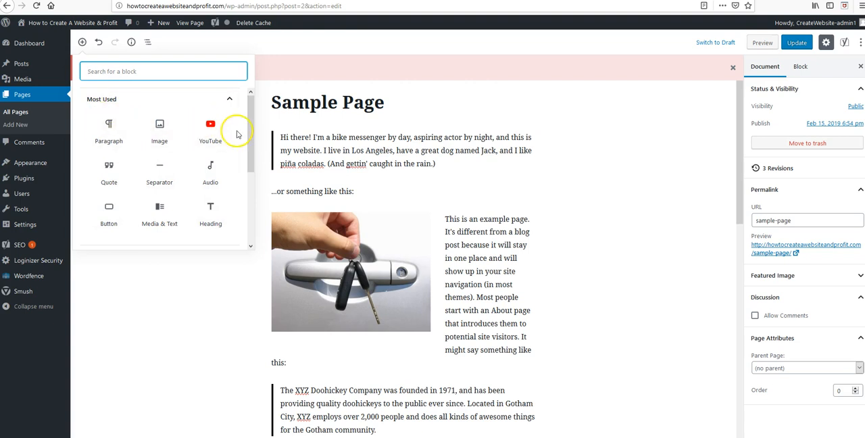
drag(248, 118, 250, 201)
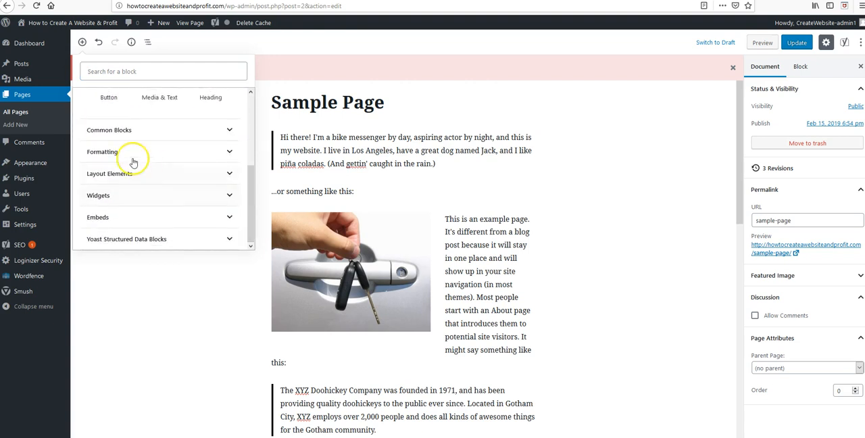
click(226, 129)
click(106, 132)
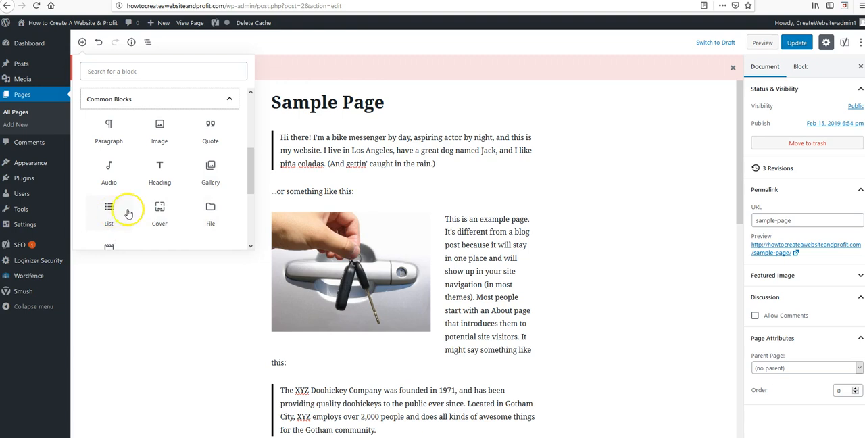
drag(245, 170, 249, 181)
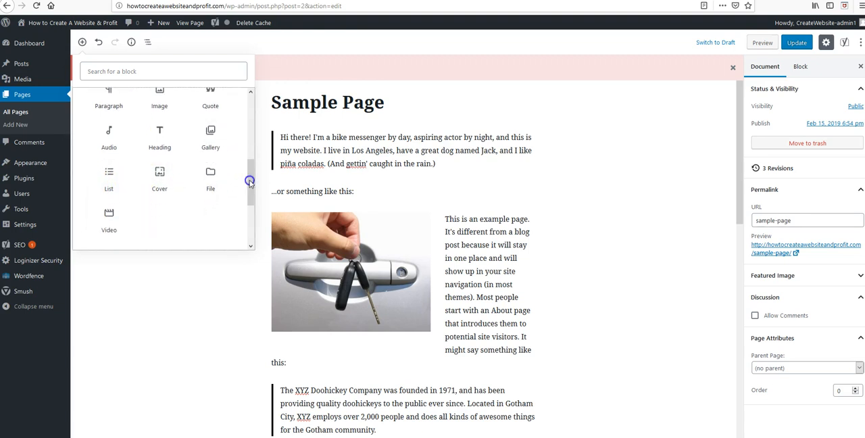
click(109, 177)
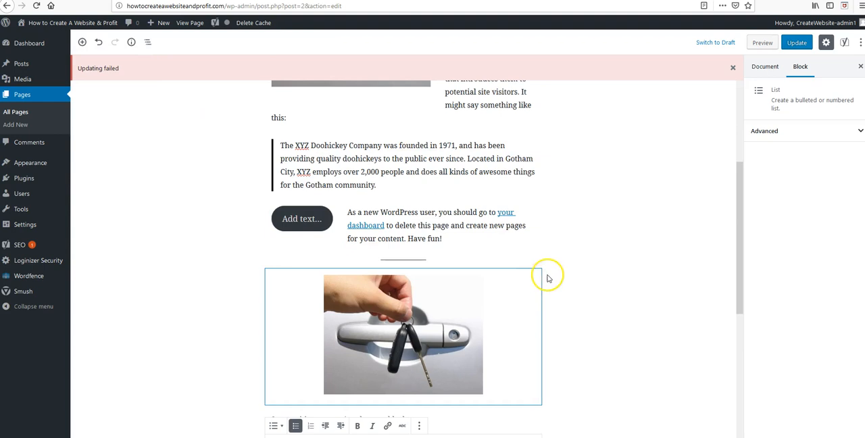
Make the list numbered and enter the items "Content line 1", "Content line 2", "content line 3", "asjdjsafjlafs" and "kasdhkhsdls"
scroll(547, 324, down, 3)
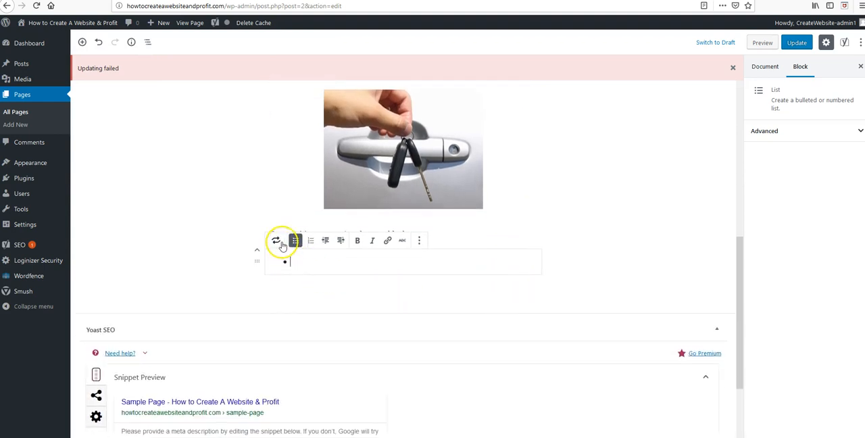
click(310, 240)
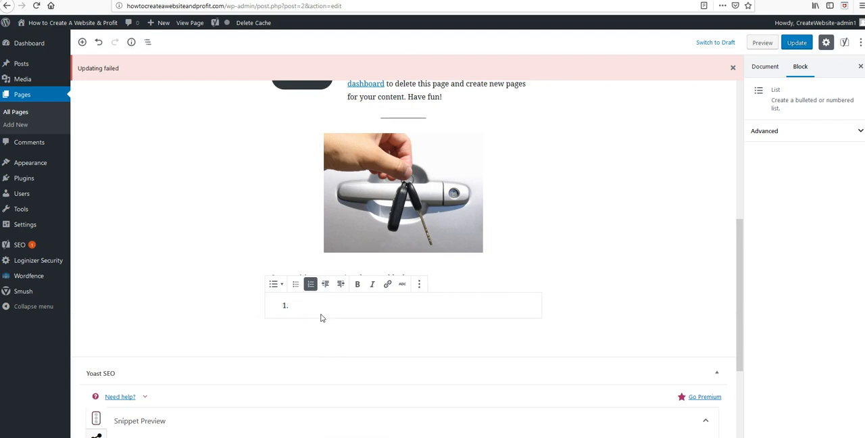
text(Content line 1)
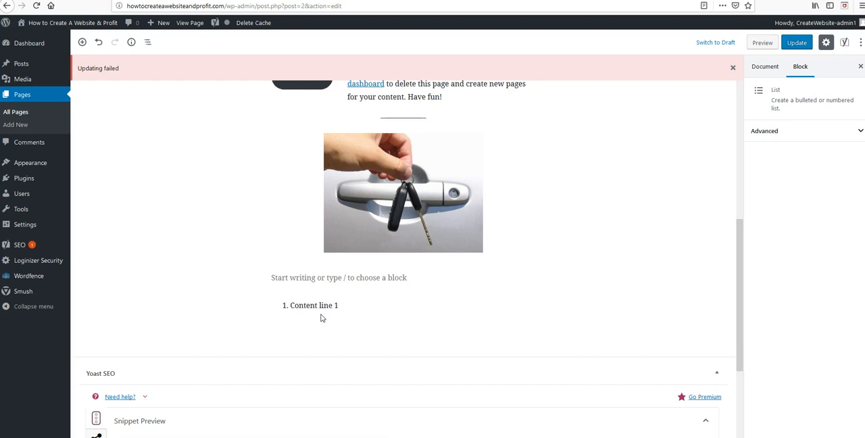
key(Return)
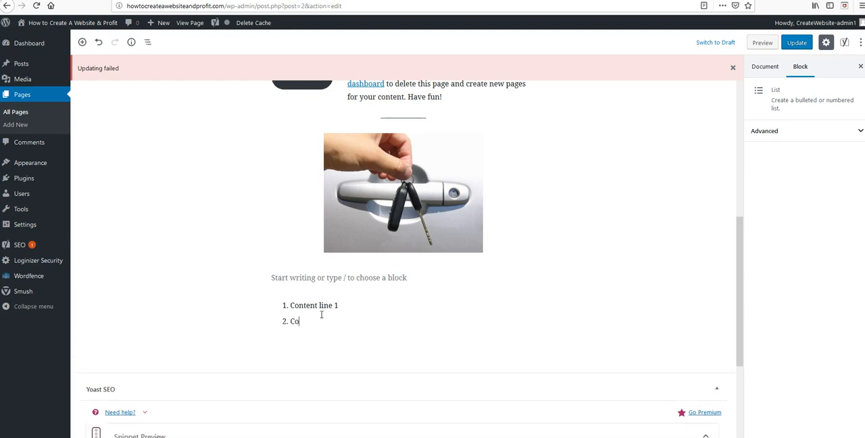
text(Content line 2)
key(Return)
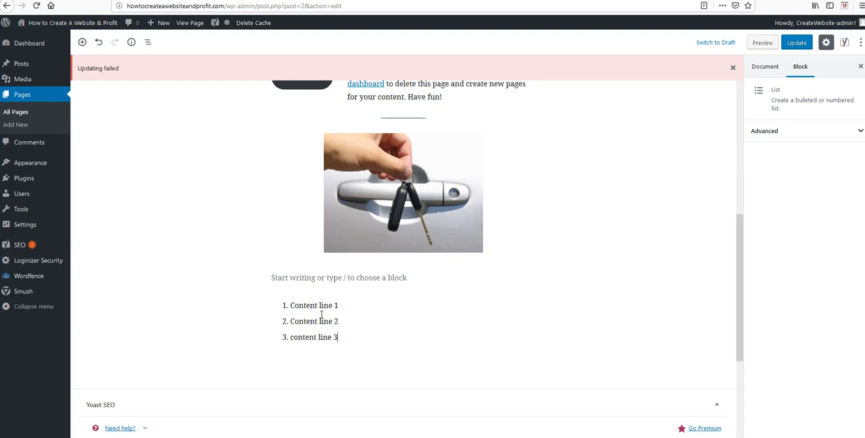
text(content line 3)
key(Return)
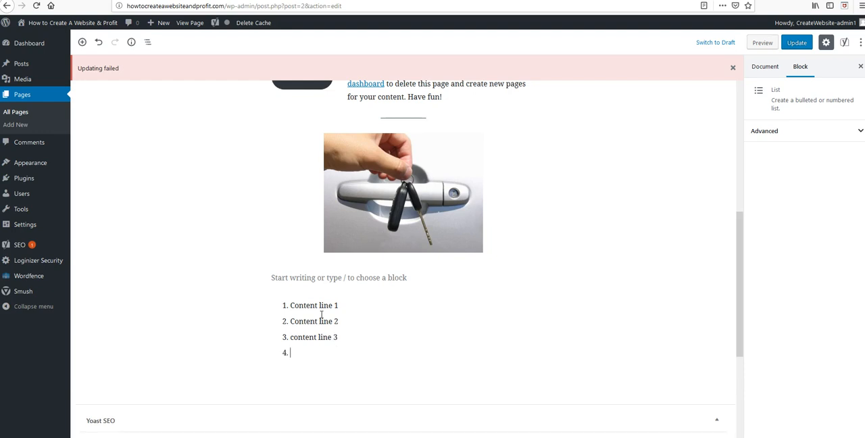
key(Return)
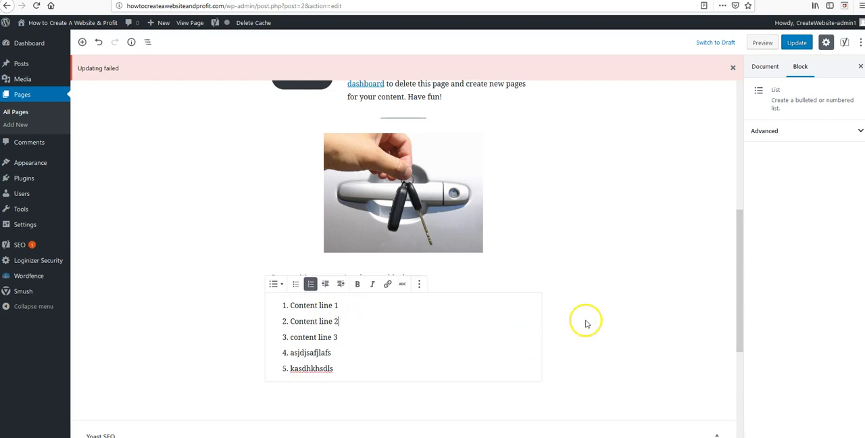
Try to outdent the "Content line 2" item, convert the list to bullets and deselect it
click(326, 285)
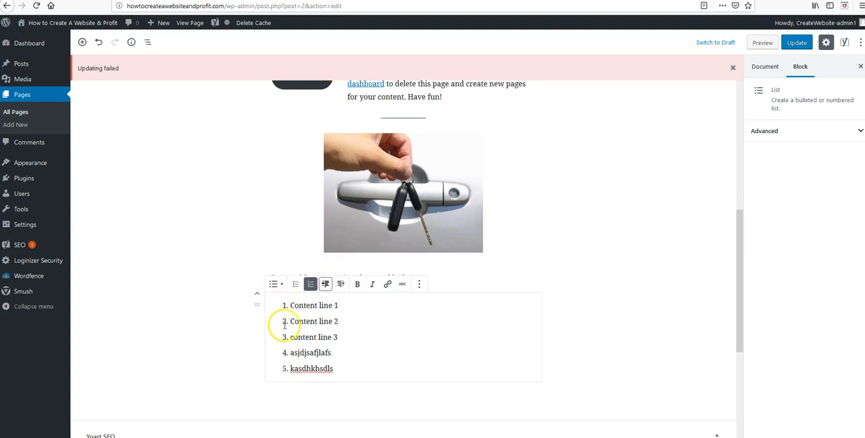
click(299, 285)
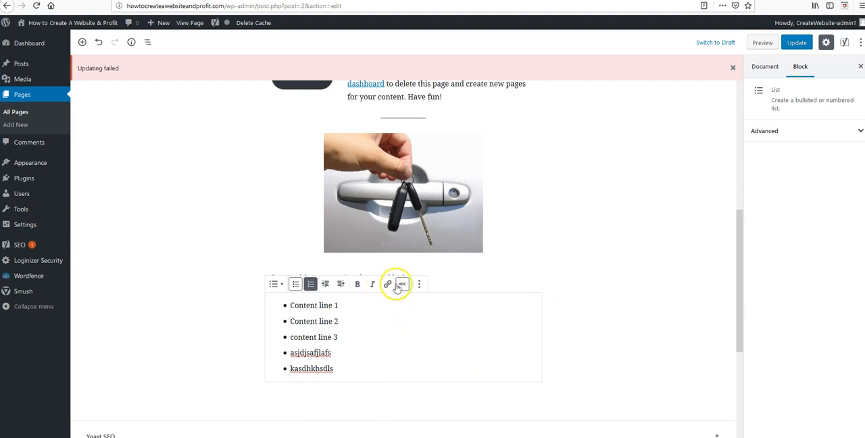
click(635, 250)
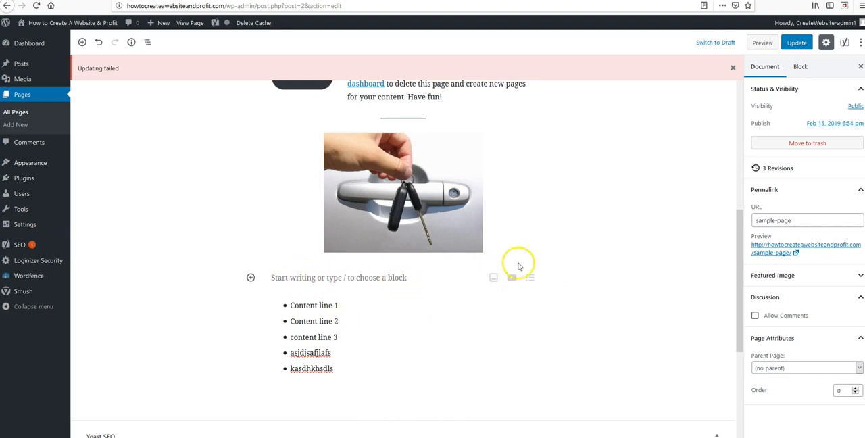
Try the Medium, Large and Small font sizes on the "As a new WordPress user" paragraph, then restore Normal and deselect it
scroll(594, 256, up, 4)
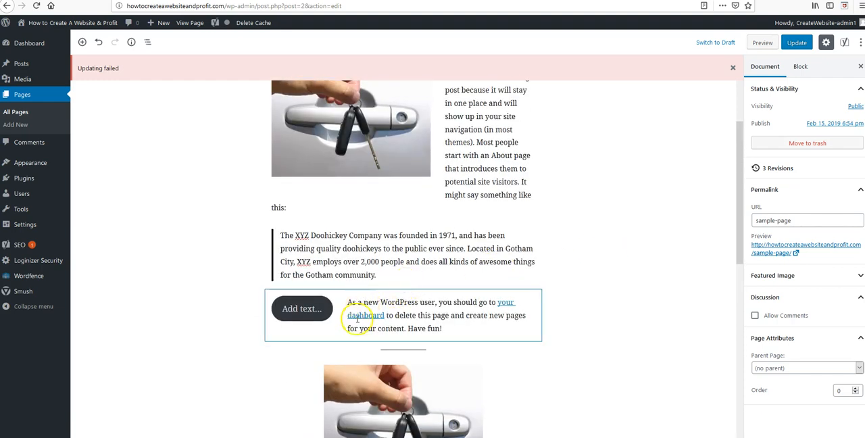
click(352, 305)
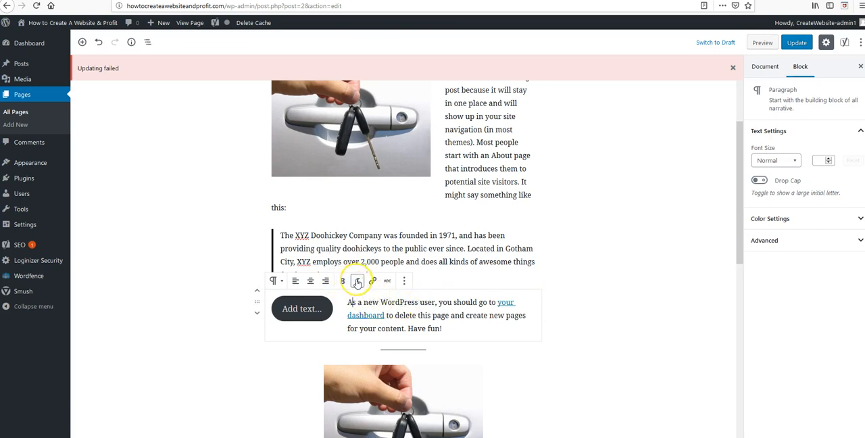
click(352, 302)
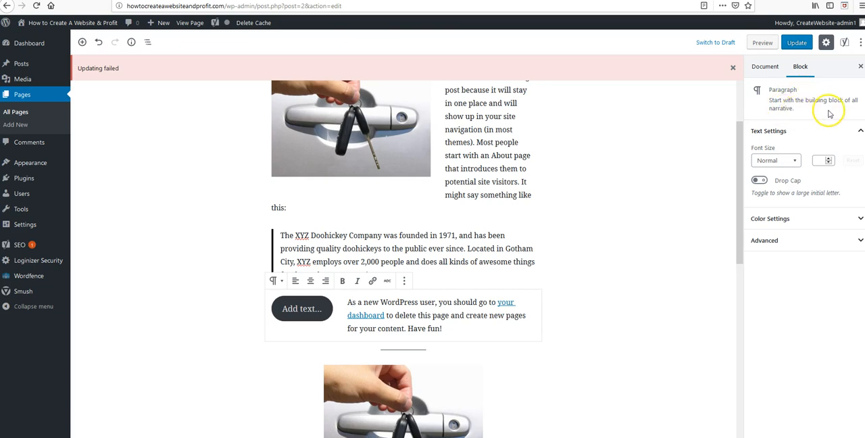
click(794, 161)
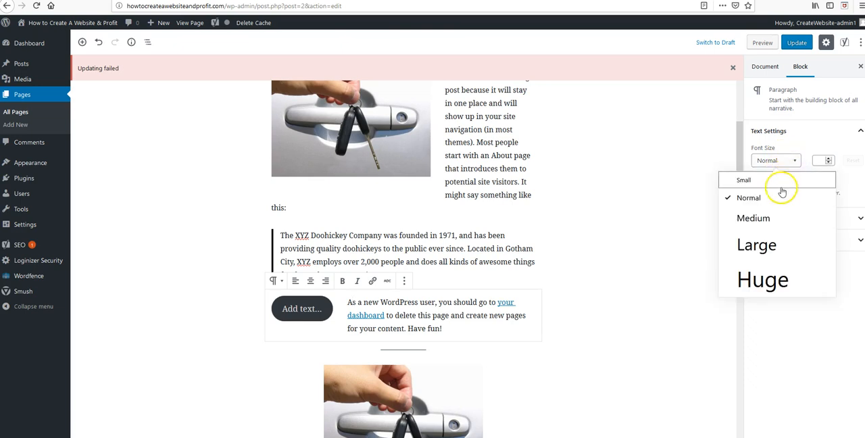
click(774, 216)
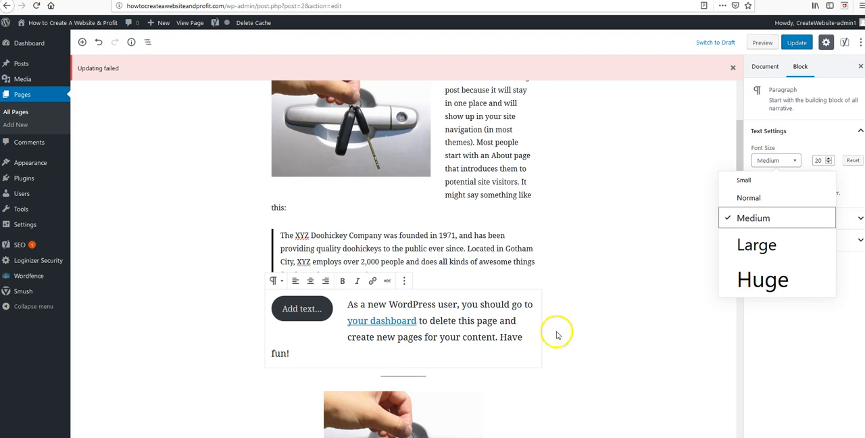
click(782, 247)
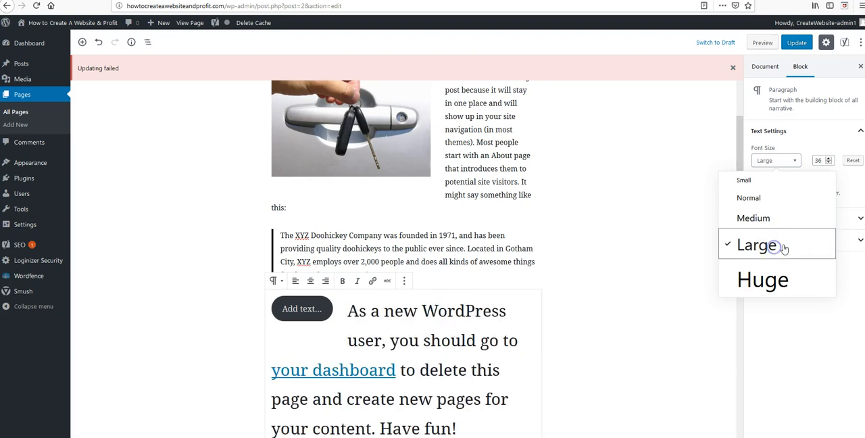
click(754, 198)
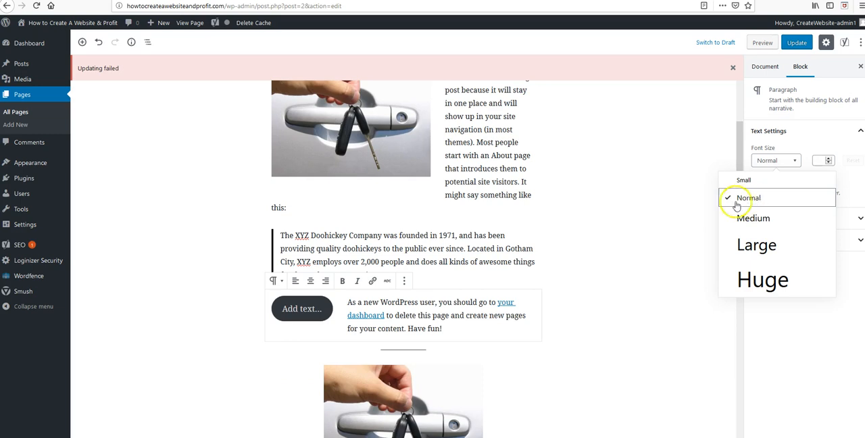
click(744, 181)
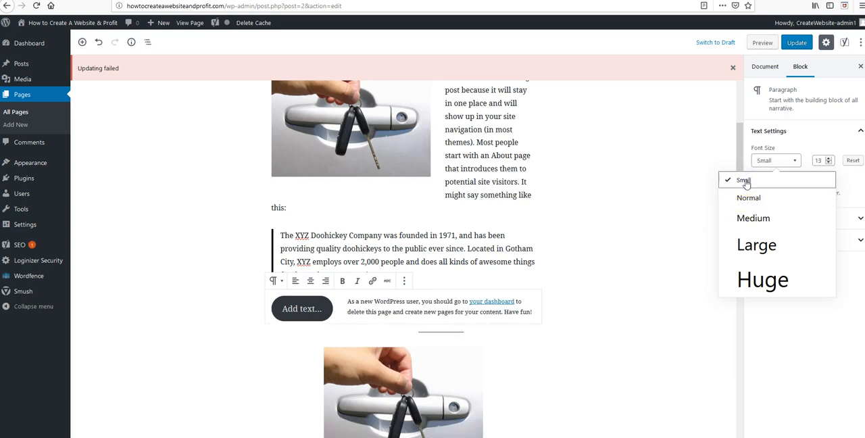
click(753, 198)
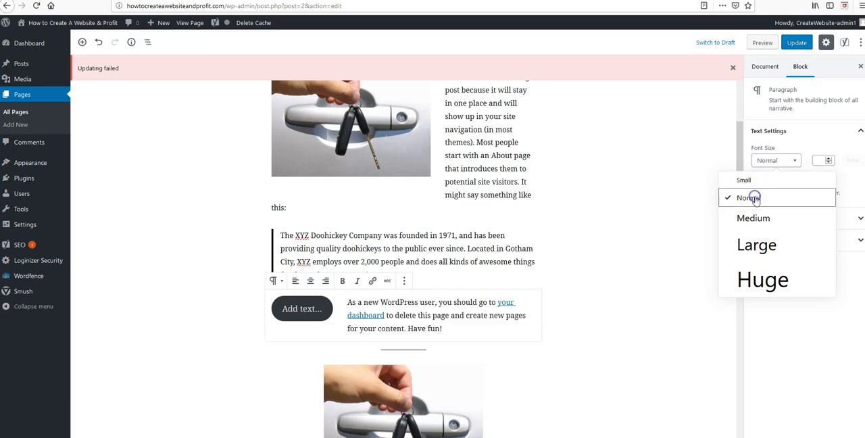
click(683, 226)
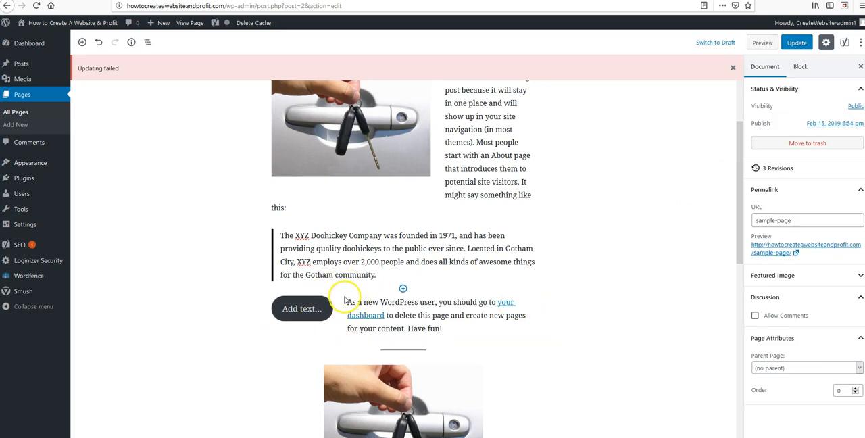
Try raising the custom font size of the "As a new WordPress user" paragraph gradually to 16
click(341, 261)
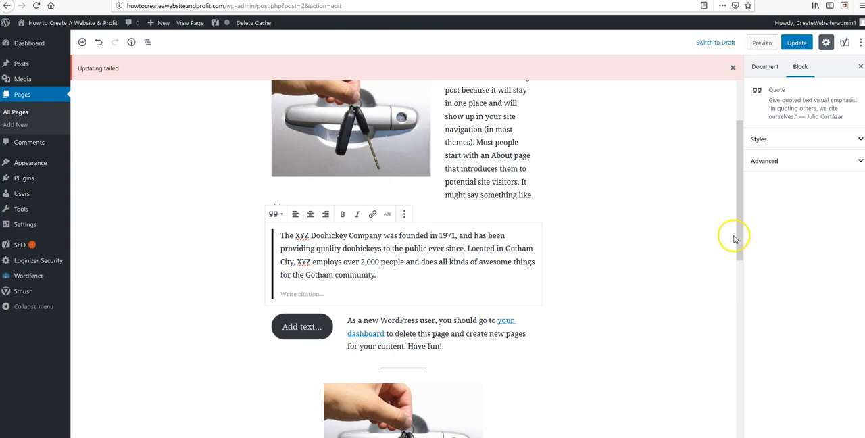
click(416, 321)
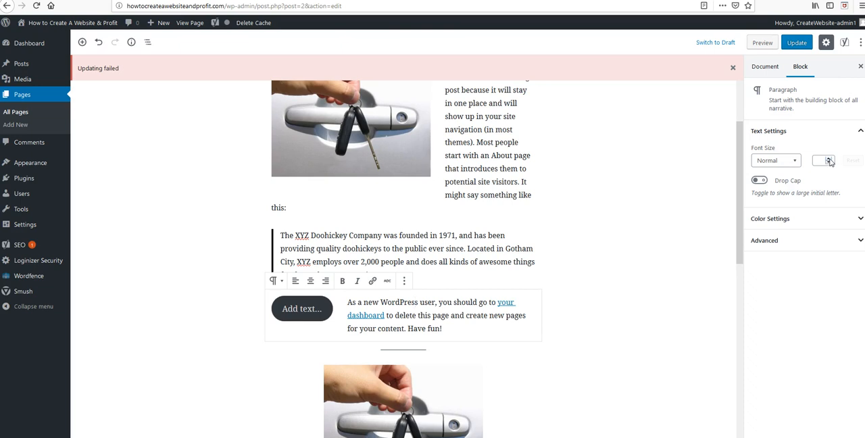
click(829, 160)
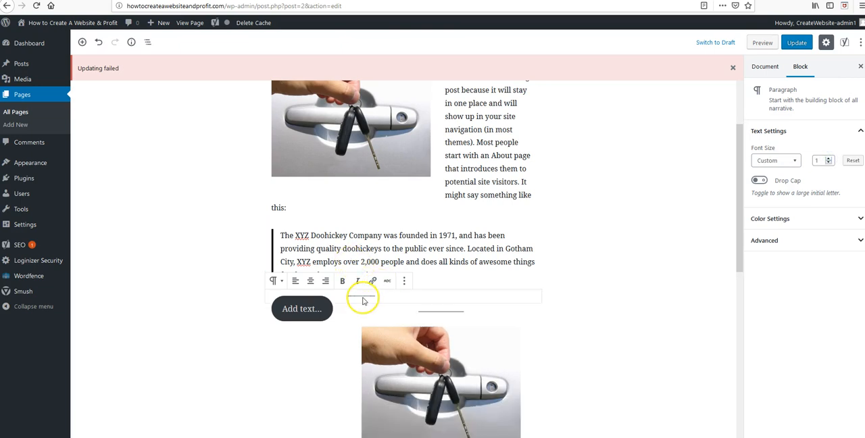
click(828, 160)
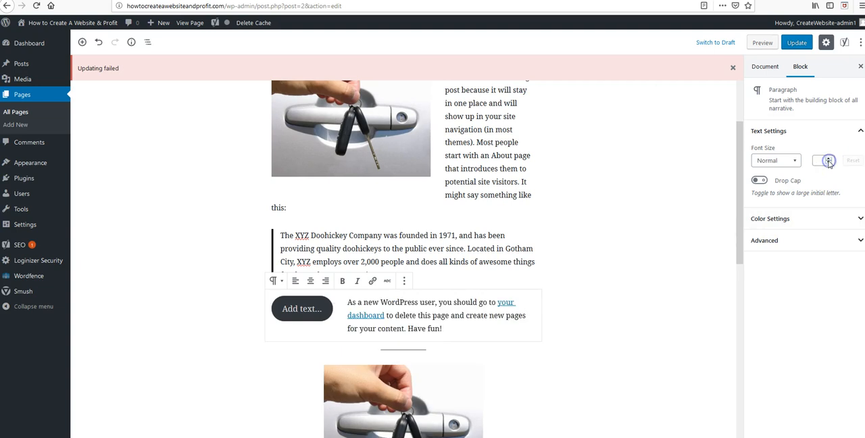
click(828, 159)
click(828, 159)
click(828, 159)
click(828, 159)
click(828, 159)
click(828, 159)
click(828, 159)
click(828, 159)
click(829, 159)
click(829, 159)
click(828, 160)
click(828, 160)
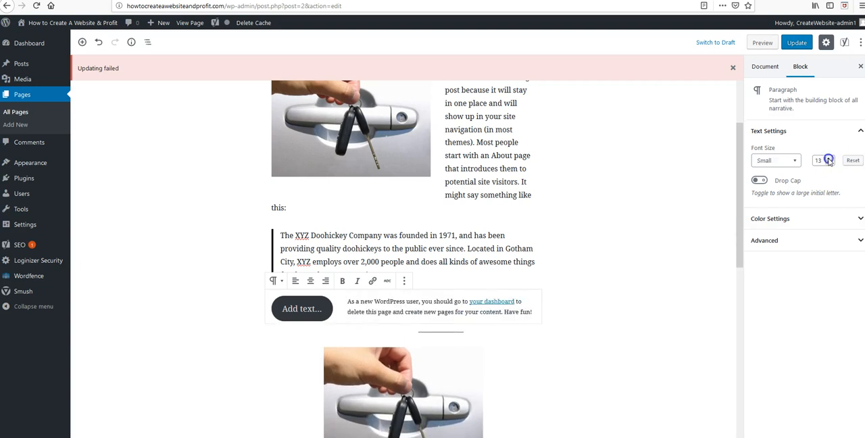
click(829, 160)
click(828, 159)
click(828, 159)
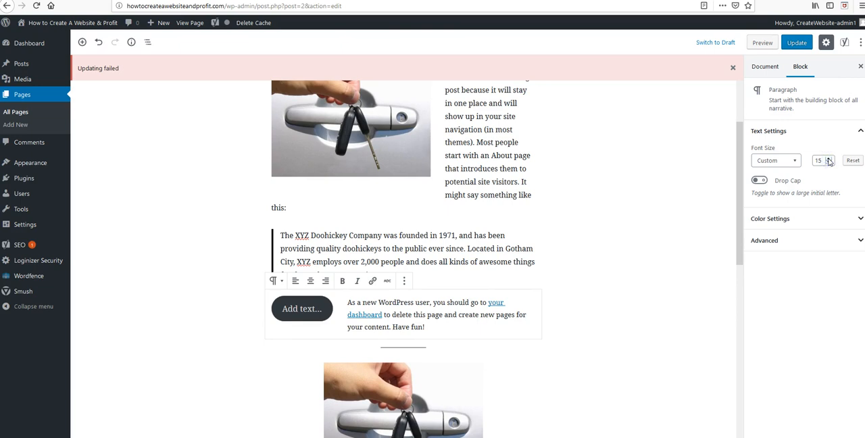
click(828, 160)
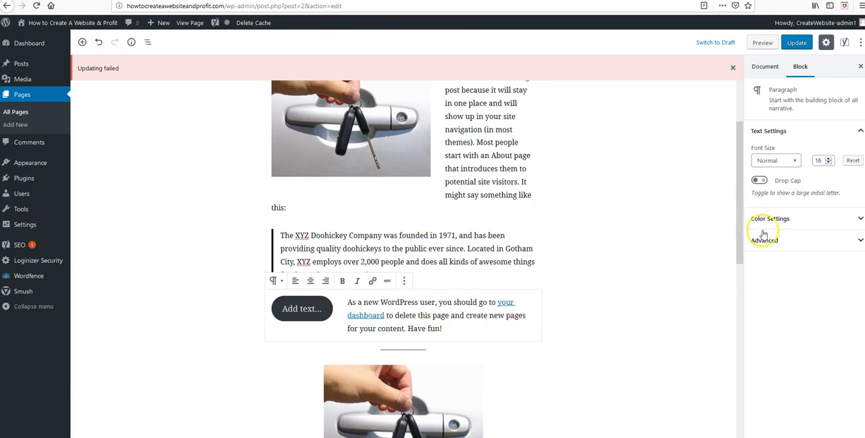
Try a drop cap on the "As a new WordPress user" paragraph, switch it off again and deselect the block
click(758, 181)
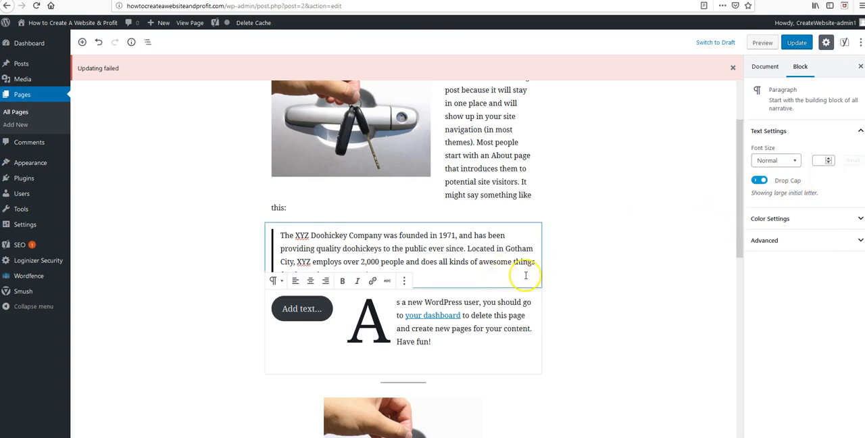
click(759, 181)
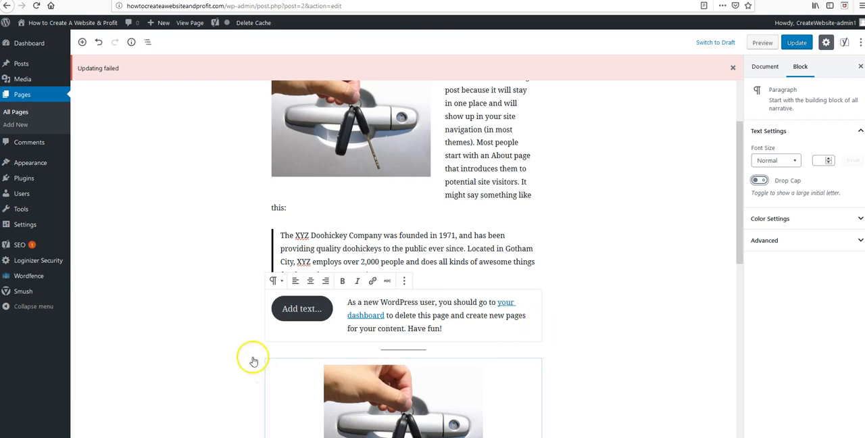
click(212, 343)
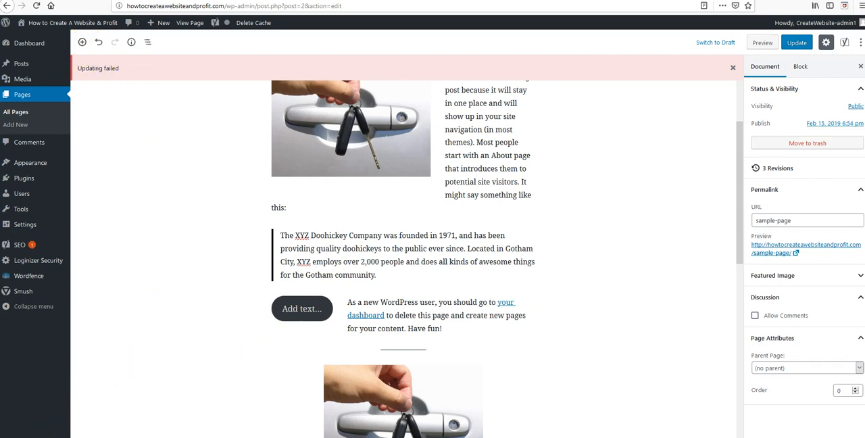
Insert a Separator block below the "As a new WordPress user" paragraph and move it up above that paragraph
scroll(156, 347, up, 1)
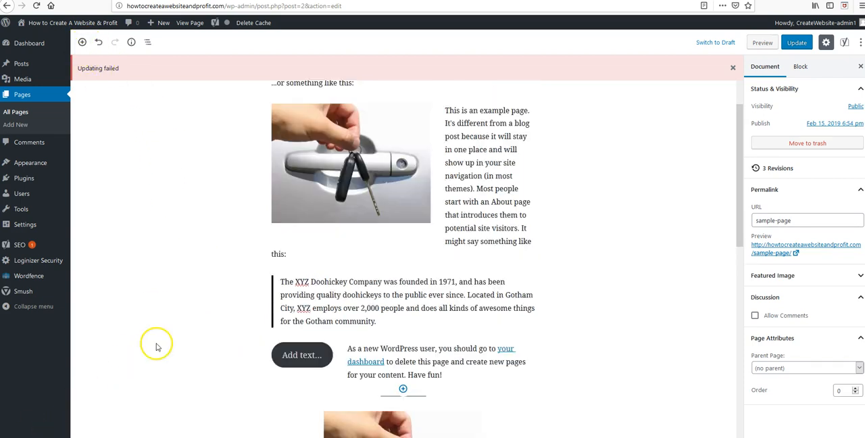
click(403, 389)
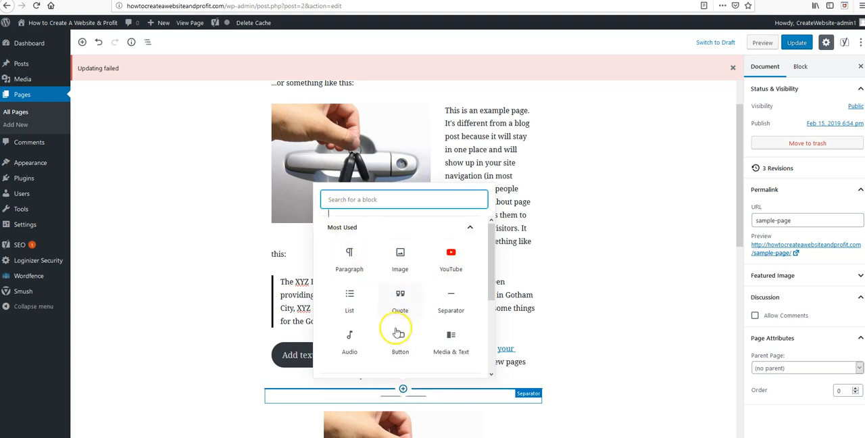
click(452, 297)
click(581, 401)
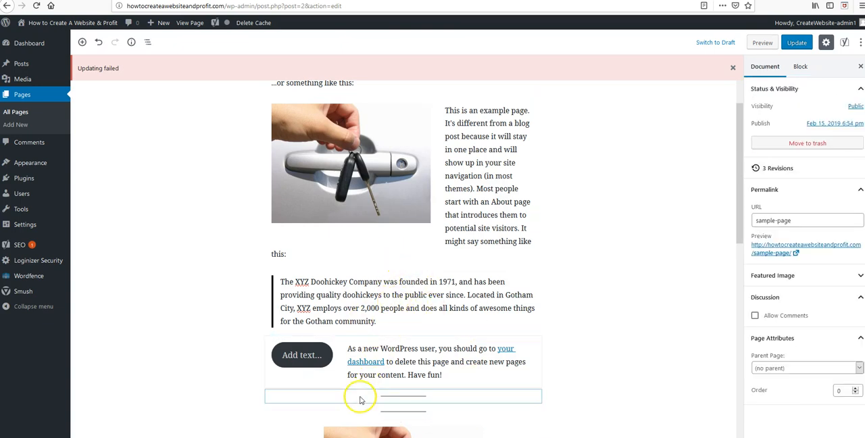
click(257, 394)
scroll(637, 338, down, 3)
click(680, 282)
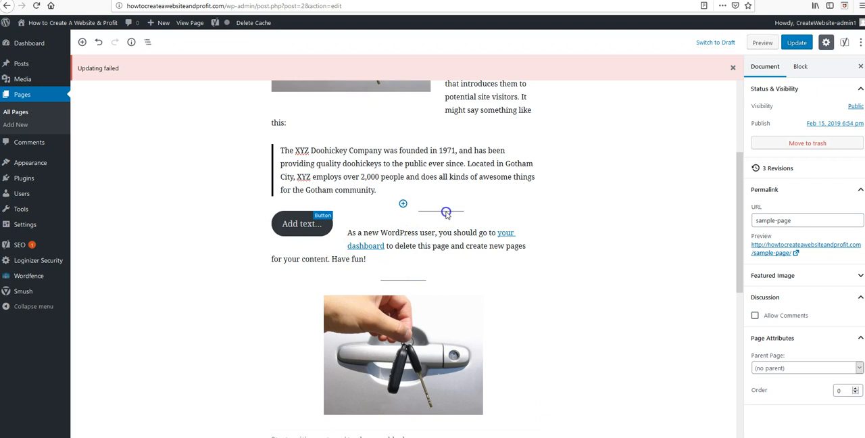
Add a Columns block at the end of the page, below the bulleted list
scroll(650, 285, up, 4)
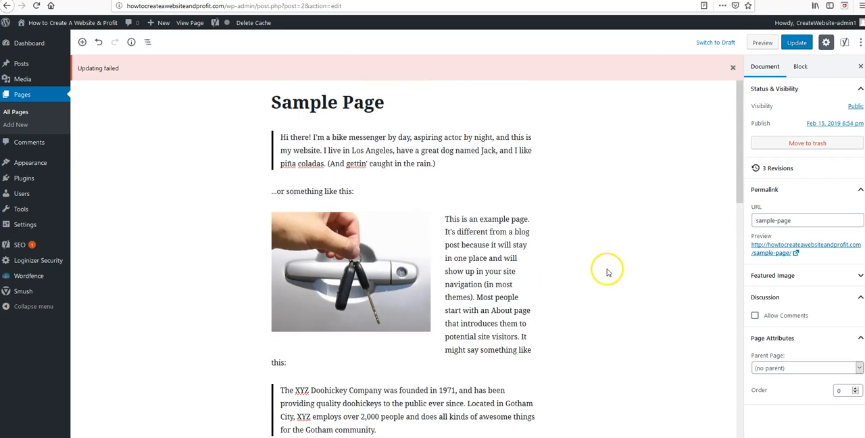
click(487, 240)
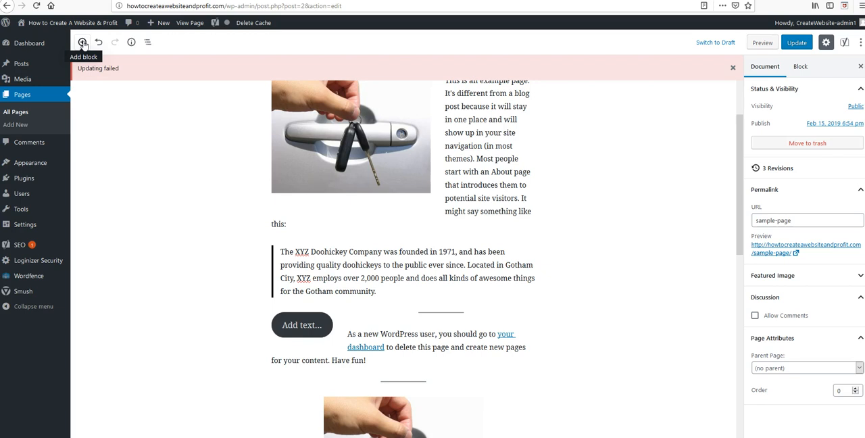
click(83, 43)
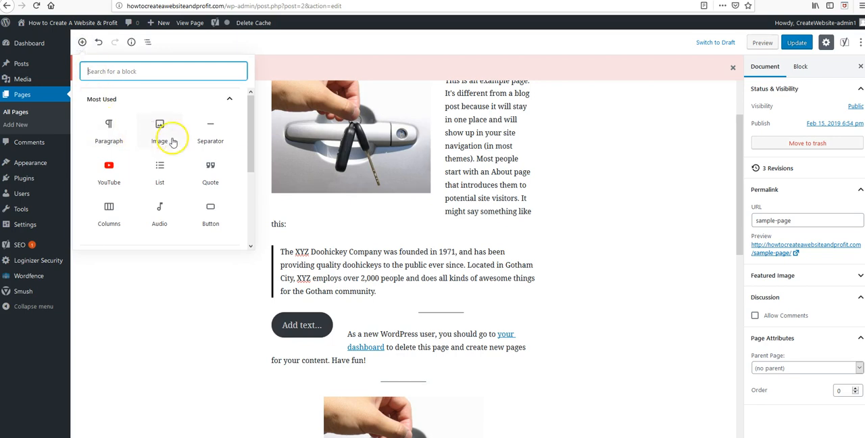
click(109, 211)
scroll(456, 306, up, 6)
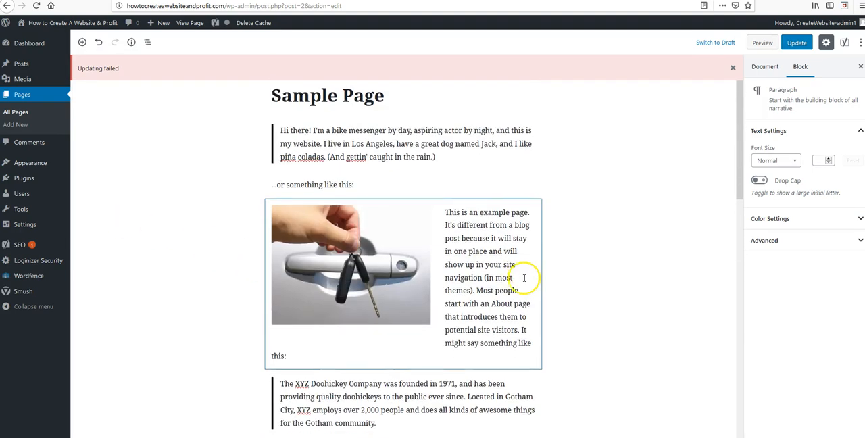
scroll(524, 281, down, 10)
scroll(522, 277, down, 2)
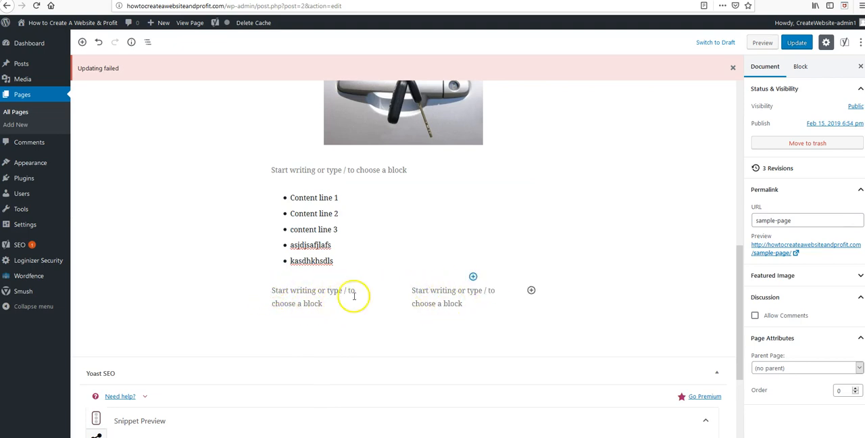
Fill the first column with filler text starting "hkaskdhf" and the second with filler text starting "hkahskfh"
click(277, 292)
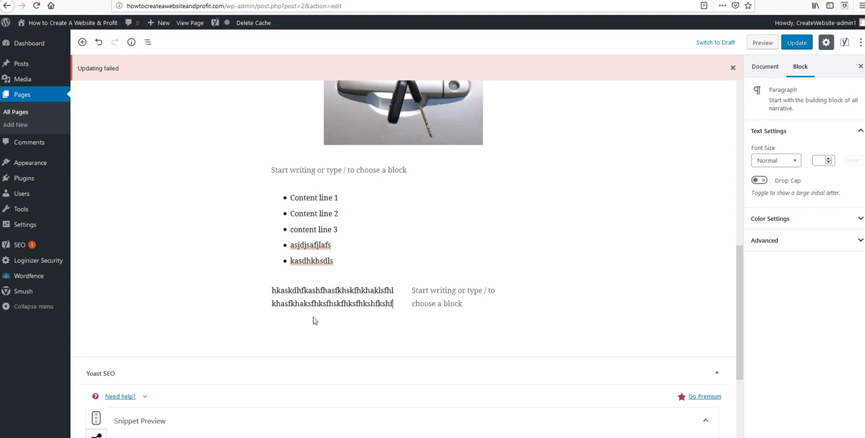
text(kshf)
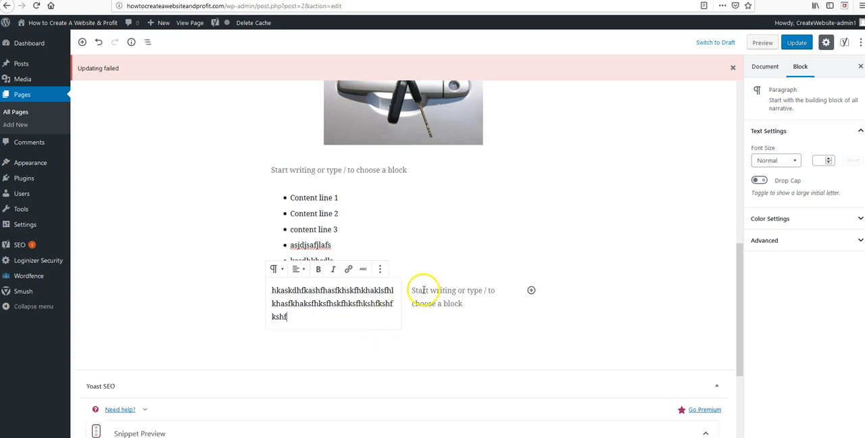
click(414, 290)
text(hkahskfhkhasfkhkashfkhasfkhakls)
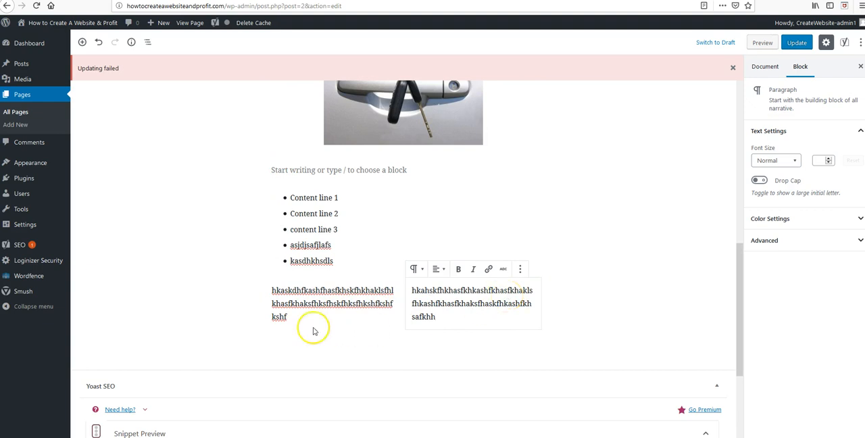
Select the whole Columns block and set its number of columns to 3
click(260, 303)
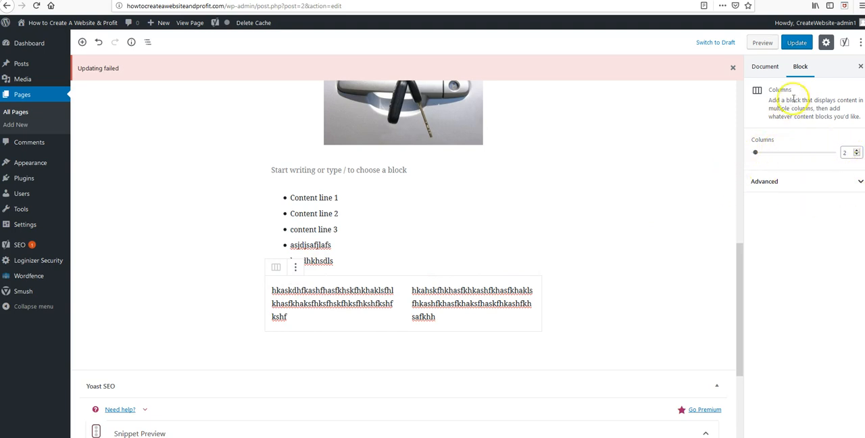
click(857, 150)
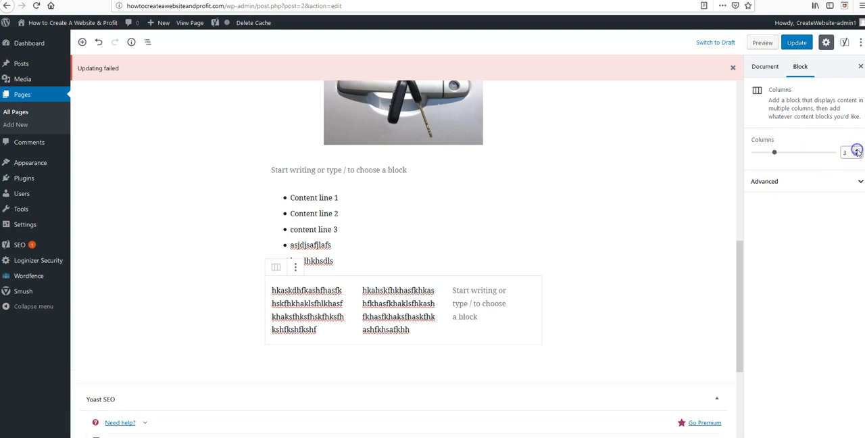
click(285, 300)
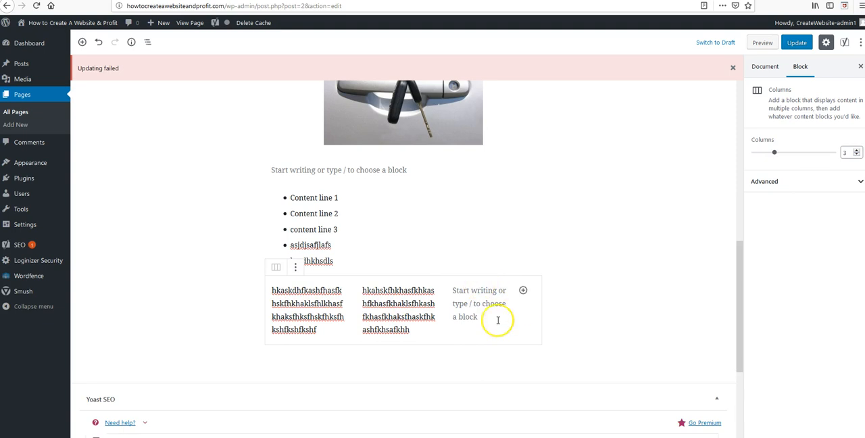
Set the Columns block to 4 columns, and reduce it stepwise to 3 and 2 columns
click(785, 154)
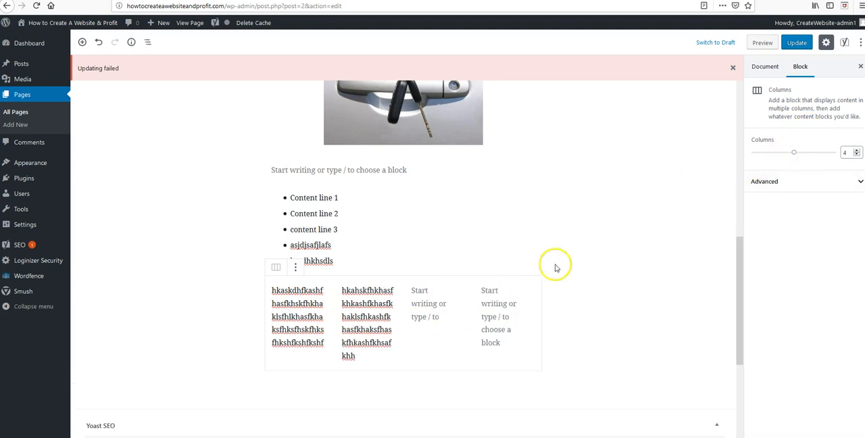
click(229, 128)
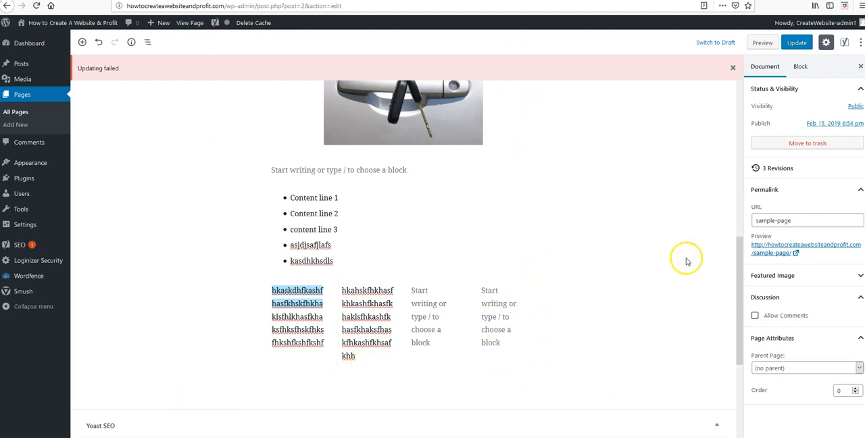
click(257, 311)
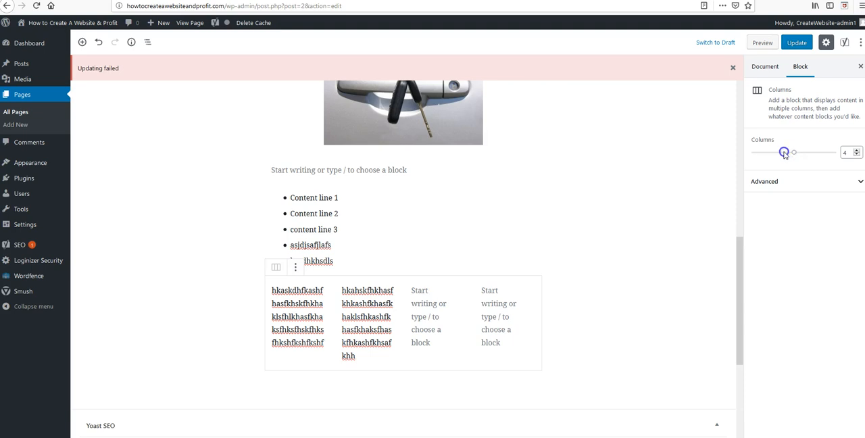
drag(783, 153, 775, 156)
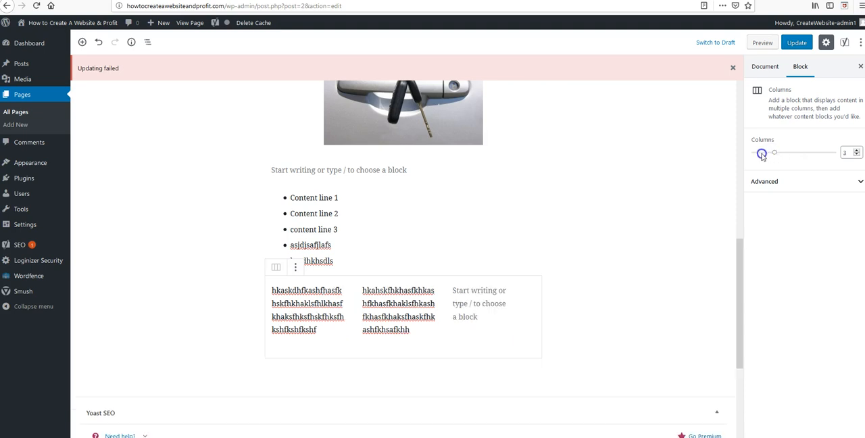
drag(761, 154, 754, 152)
click(840, 156)
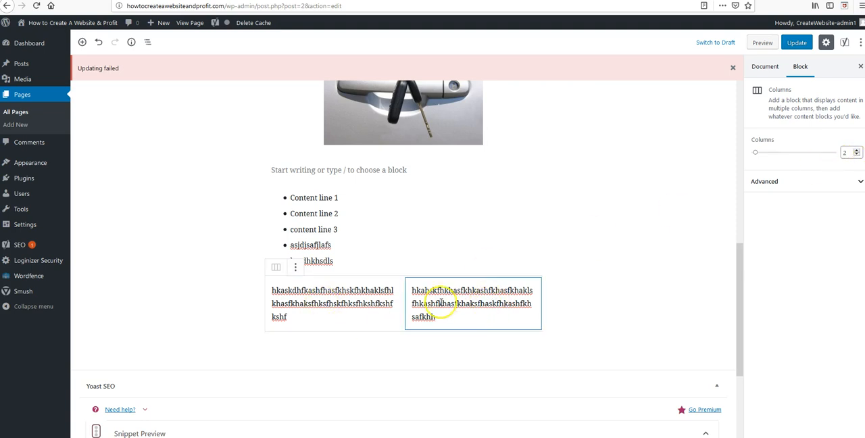
View the text alignment options for the paragraph in the first column, leaving the alignment as it is
click(293, 318)
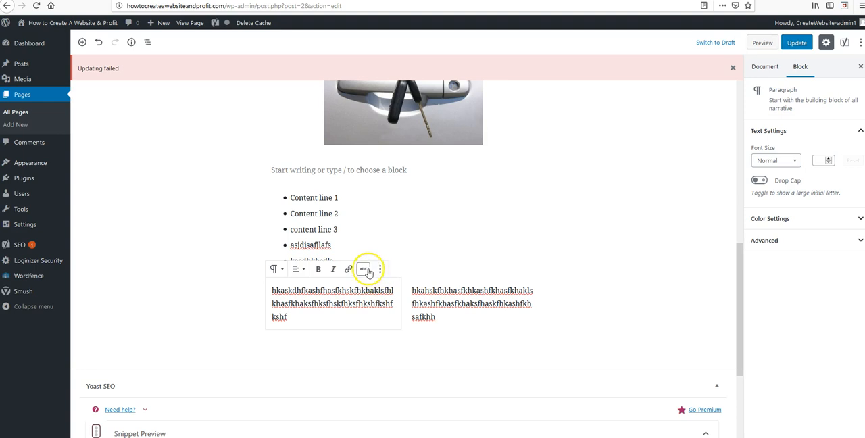
click(301, 271)
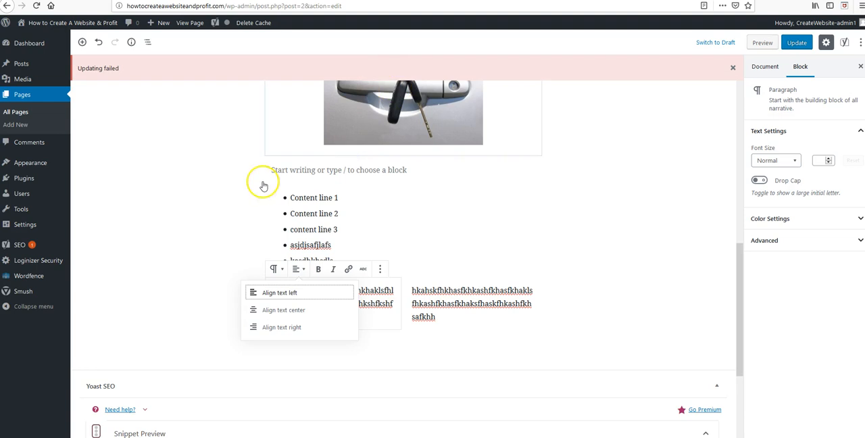
click(614, 291)
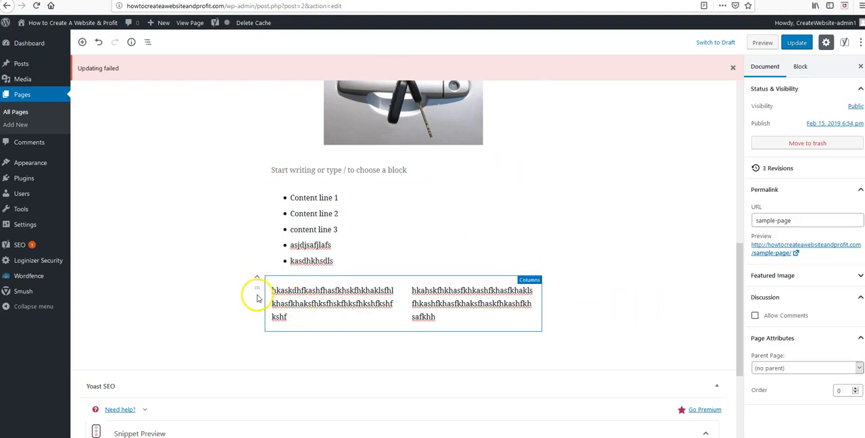
Remove the whole Columns block below the bulleted list
click(257, 295)
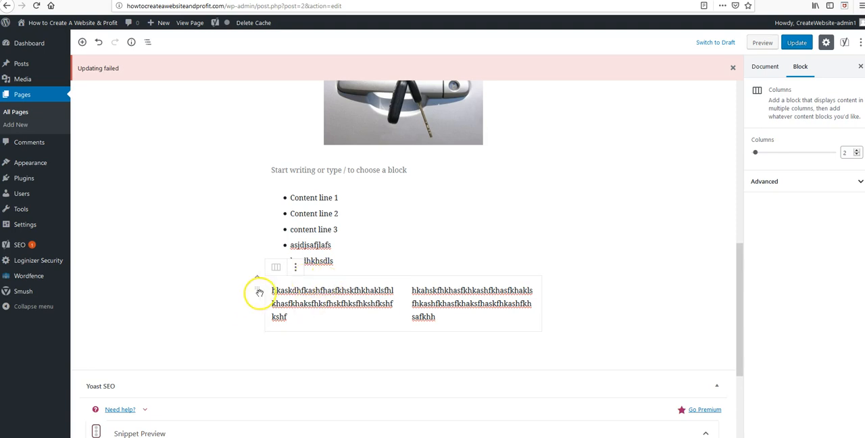
click(295, 266)
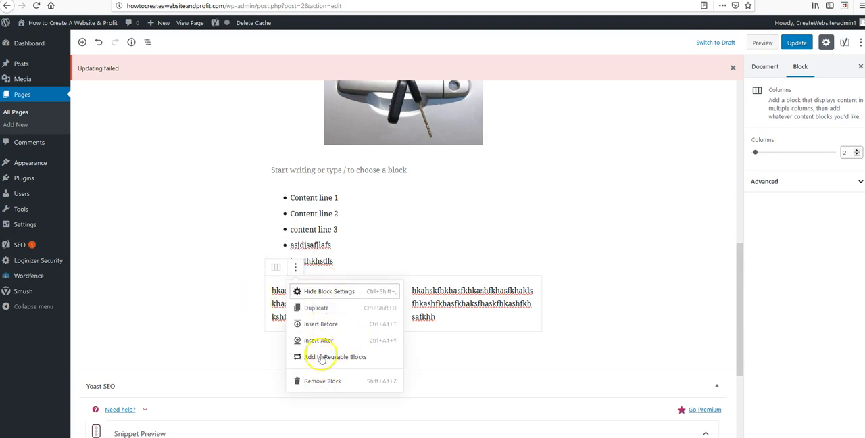
key(shift+alt+z)
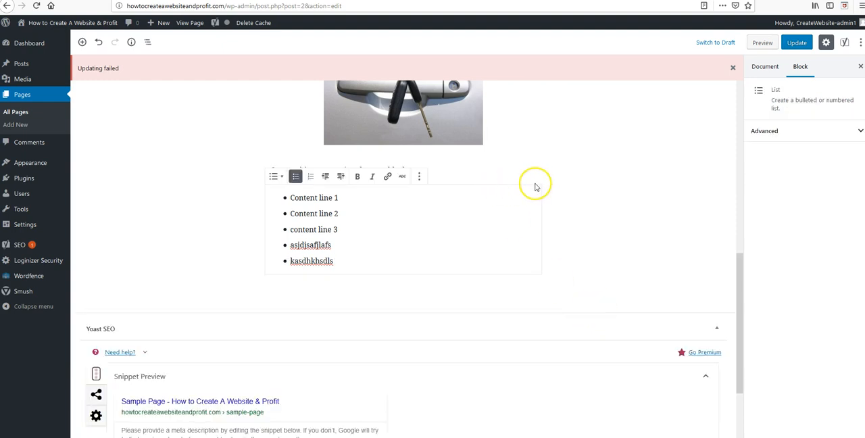
click(623, 235)
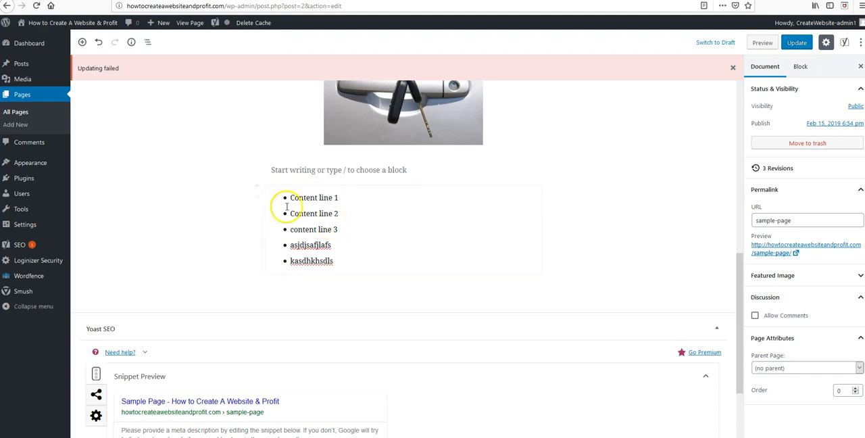
Browse the block library, expanding Common Blocks and examining its block types and the remaining categories
scroll(340, 211, up, 10)
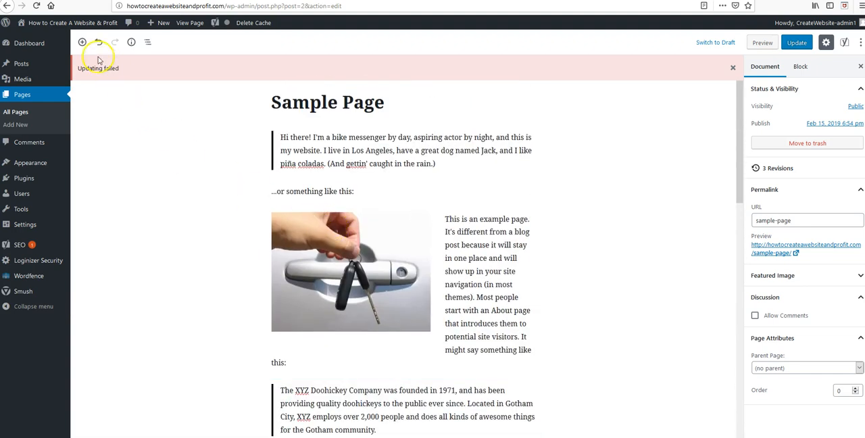
click(83, 43)
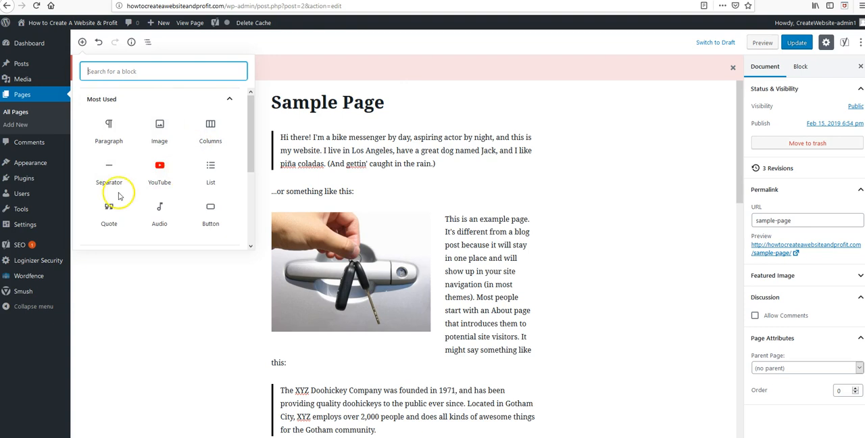
drag(249, 140, 252, 192)
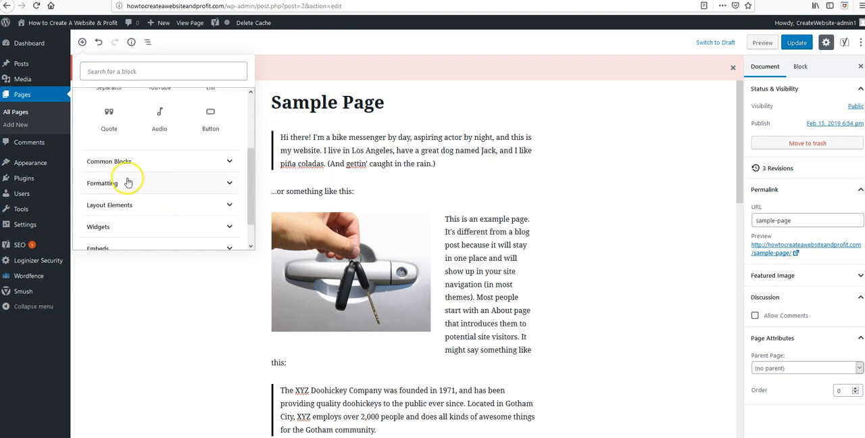
click(229, 159)
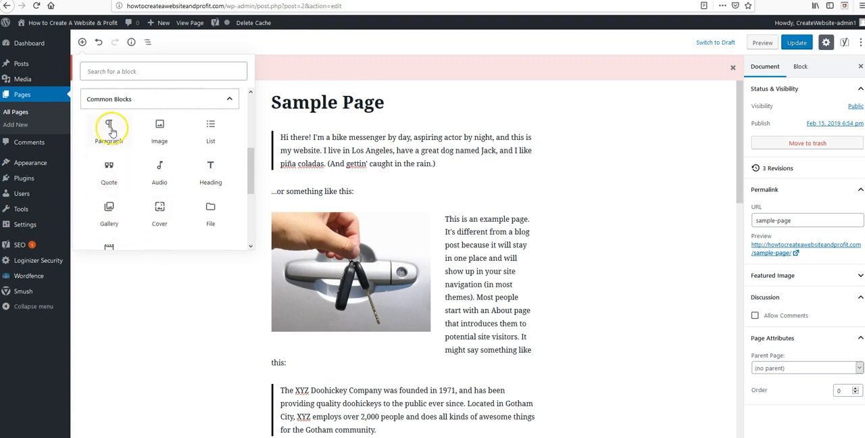
scroll(219, 208, down, 1)
scroll(203, 202, down, 1)
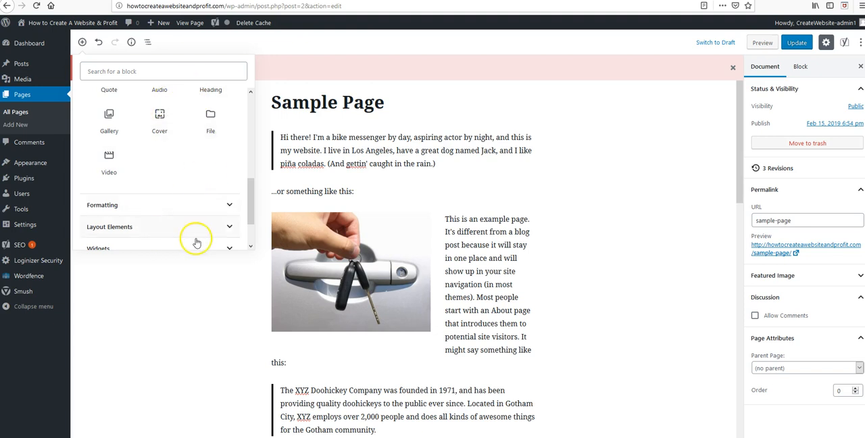
scroll(245, 200, down, 2)
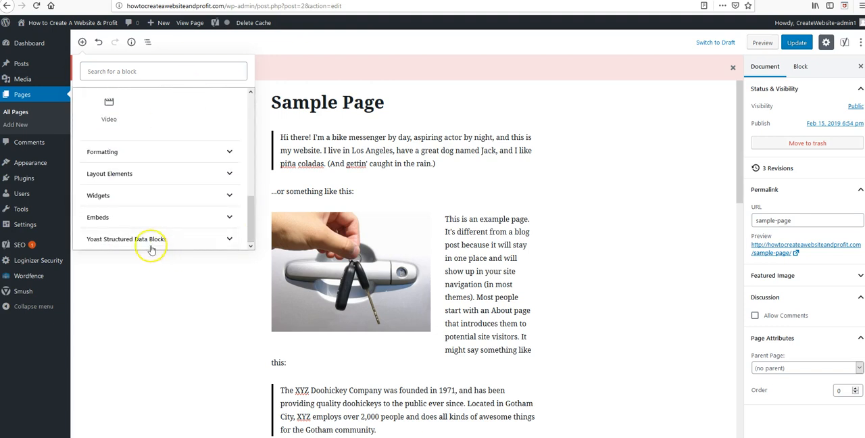